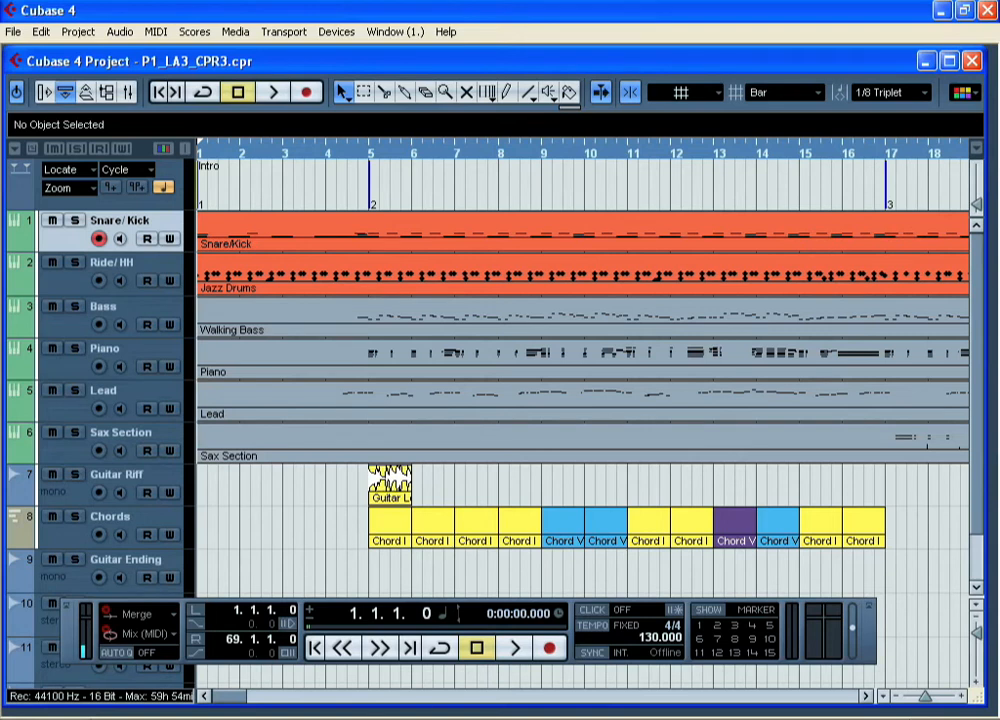
- Open the Lead track's part in the Key Editor
left_click(168, 397)
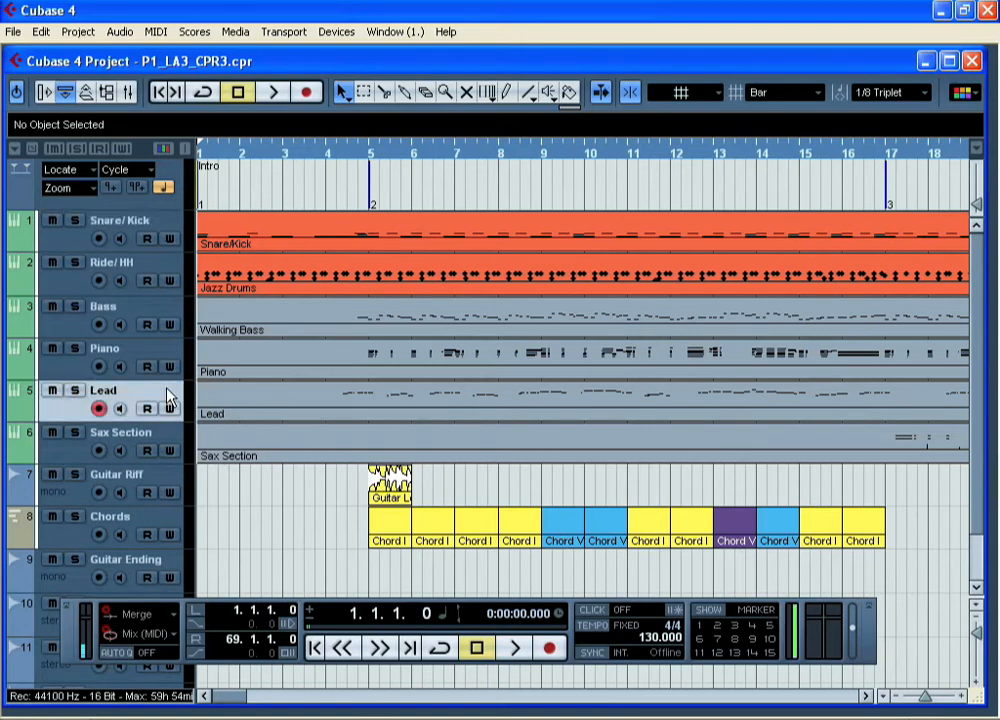
left_click(247, 411)
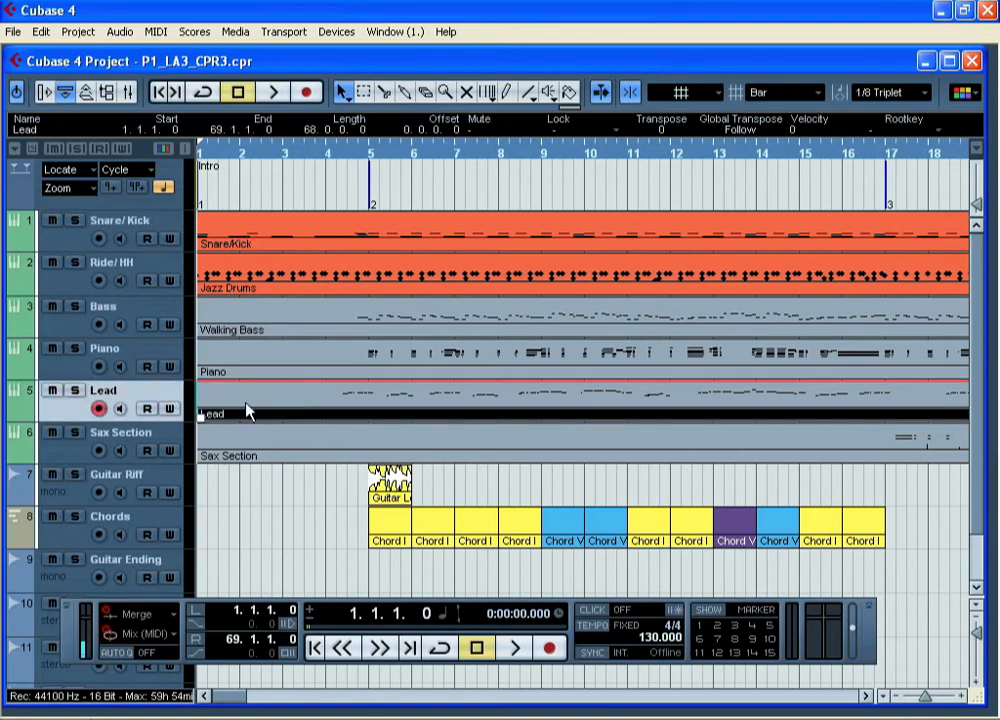
left_click(152, 31)
left_click(170, 52)
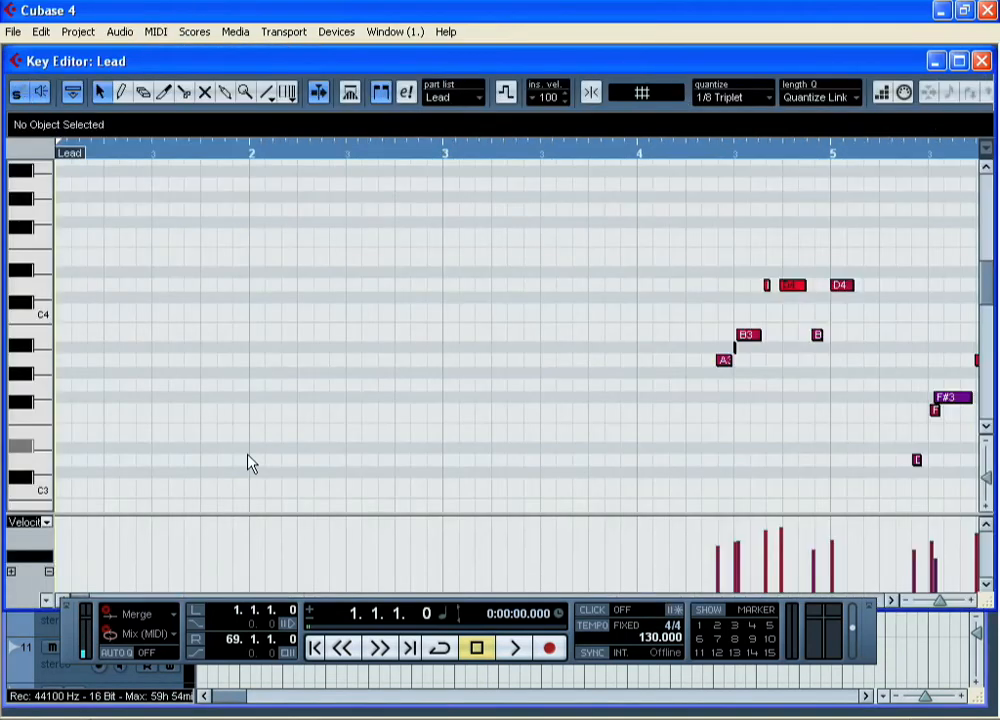
- Hide the Transport panel and enlarge the editor window and its velocity lane
key("F2")
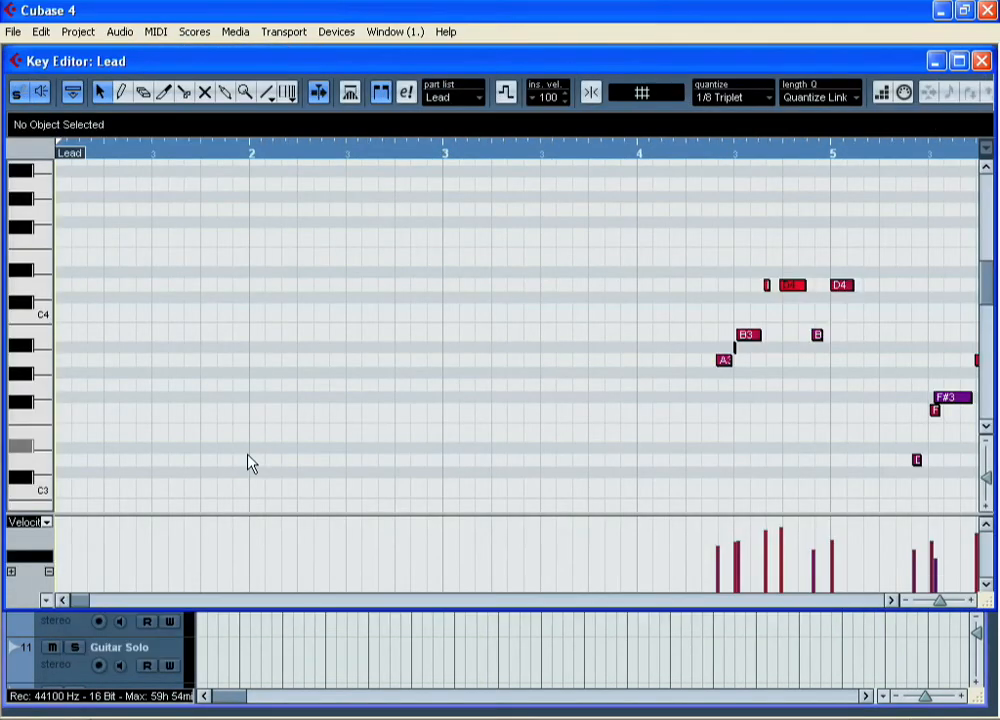
left_click_drag(326, 608, 313, 712)
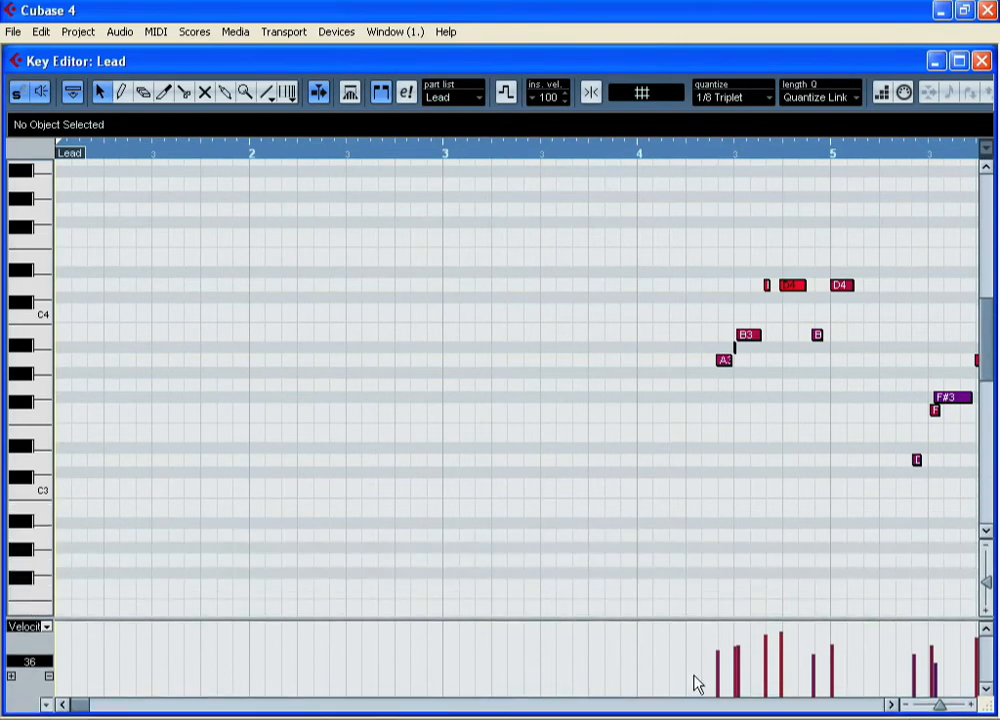
mouse_move(74, 709)
left_mouse_down()
mouse_move(95, 705)
mouse_move(87, 707)
left_mouse_up()
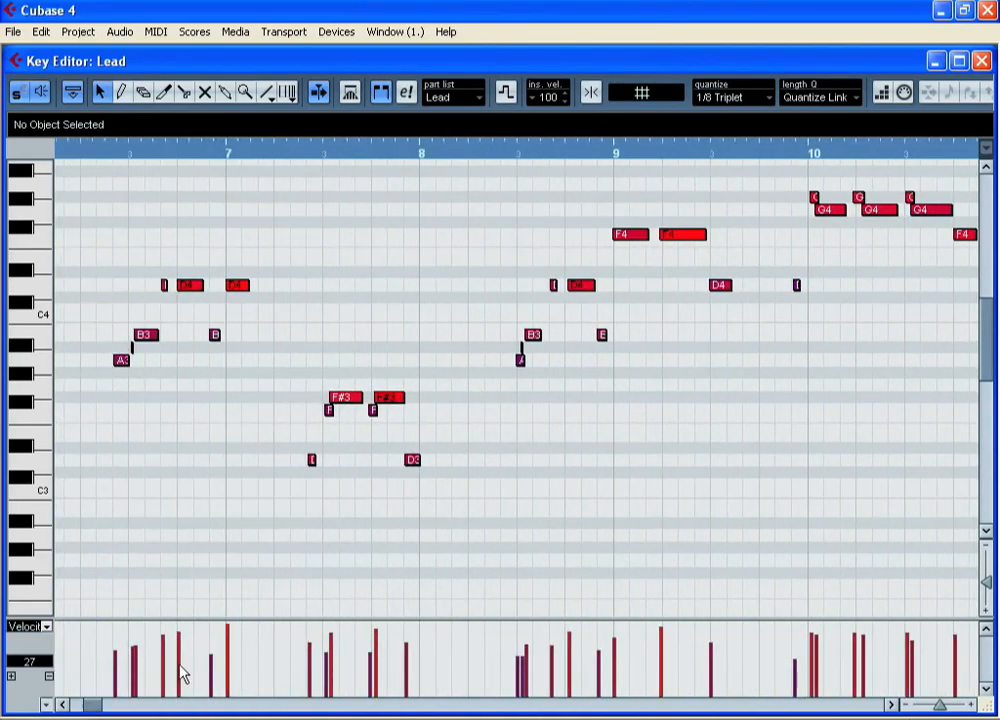
left_click_drag(335, 617, 324, 527)
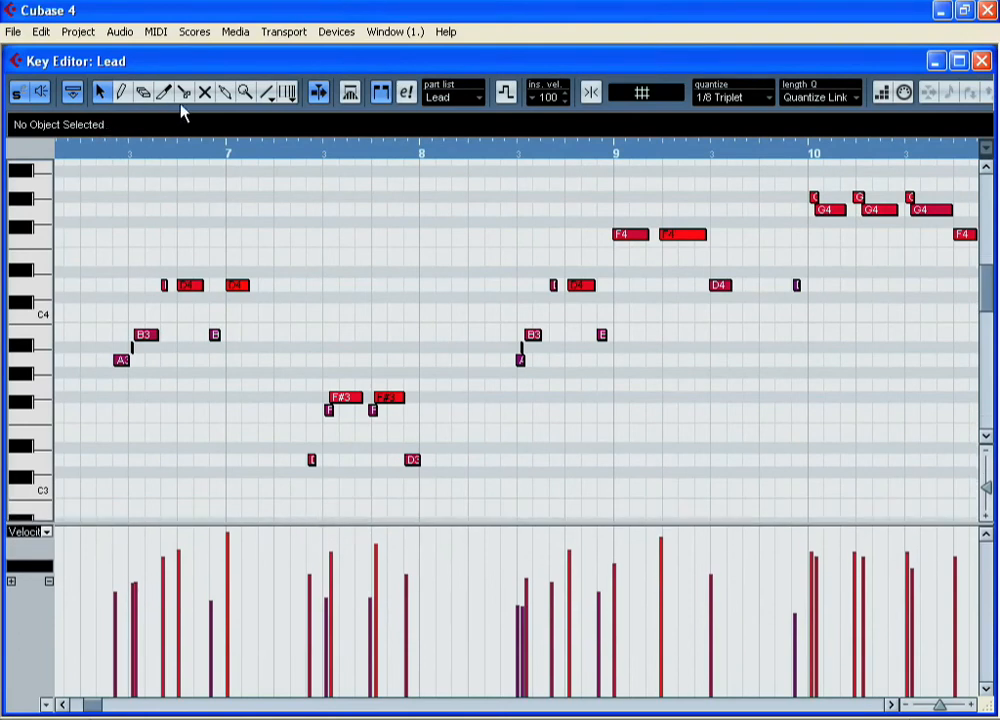
- Redraw the note velocities freehand with the Draw tool across bars 6 to 10
left_click(121, 91)
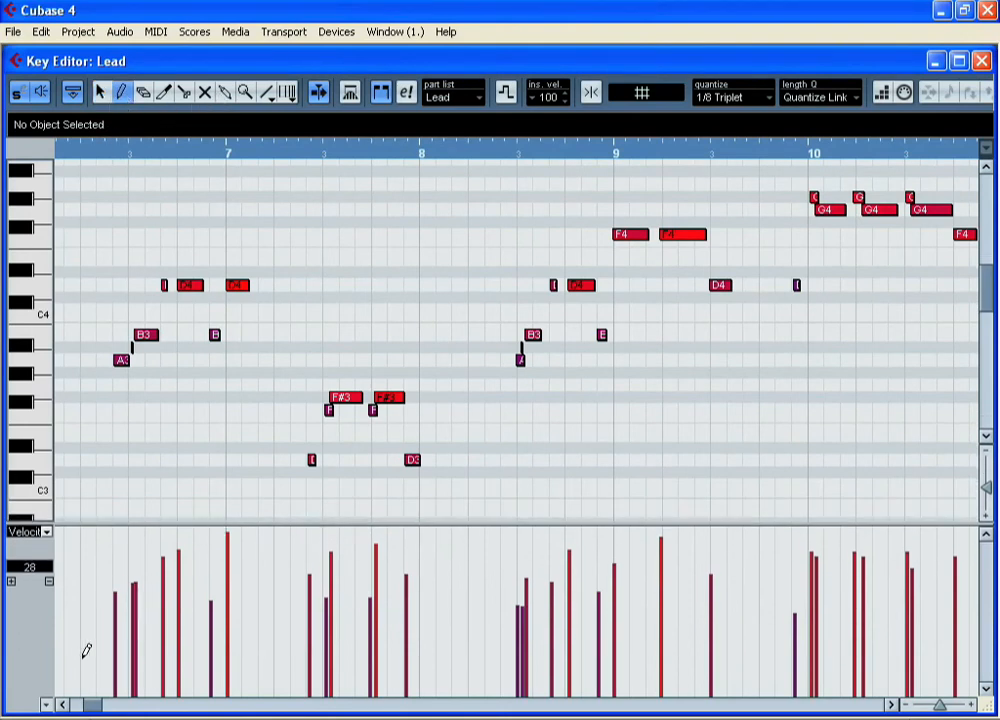
mouse_move(109, 645)
left_mouse_down()
mouse_move(167, 567)
mouse_move(304, 616)
mouse_move(385, 540)
left_mouse_up()
left_click_drag(512, 648, 675, 592)
mouse_move(783, 584)
left_mouse_down()
mouse_move(853, 565)
mouse_move(978, 614)
left_mouse_up()
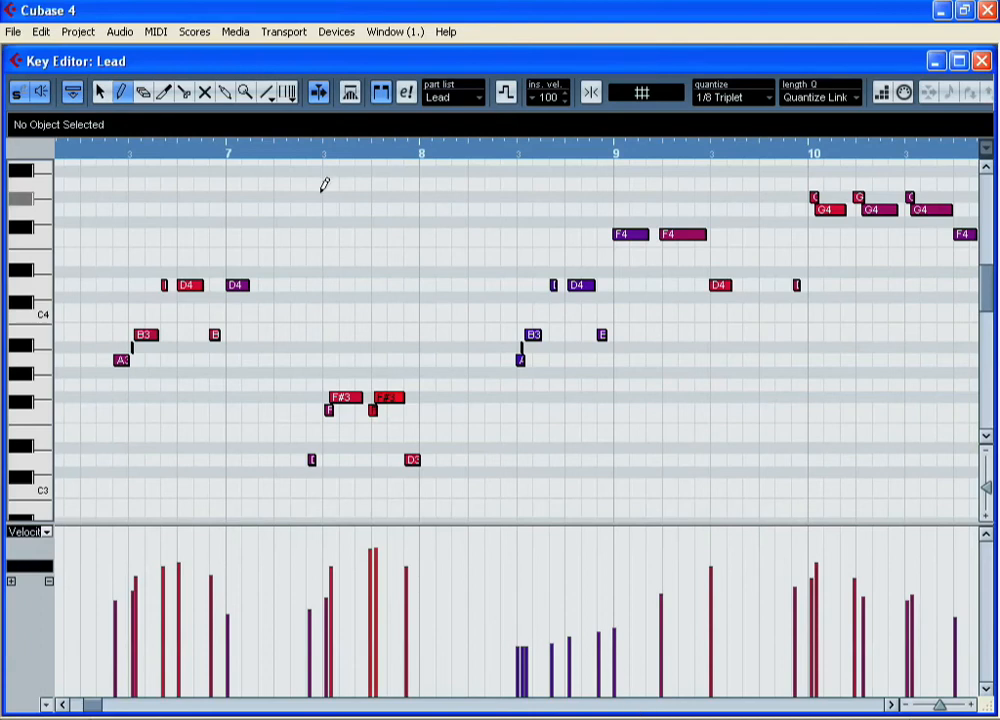
- Draw a rising velocity ramp with the Line tool across bar 8, and play the part back
left_click(265, 92)
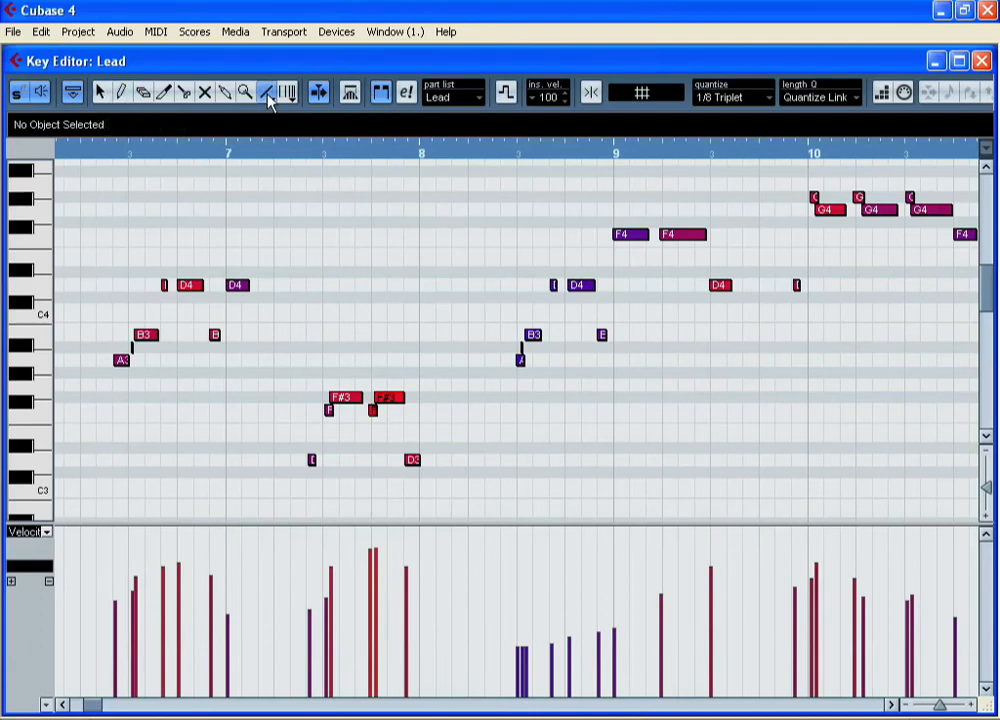
left_click_drag(510, 675, 721, 540)
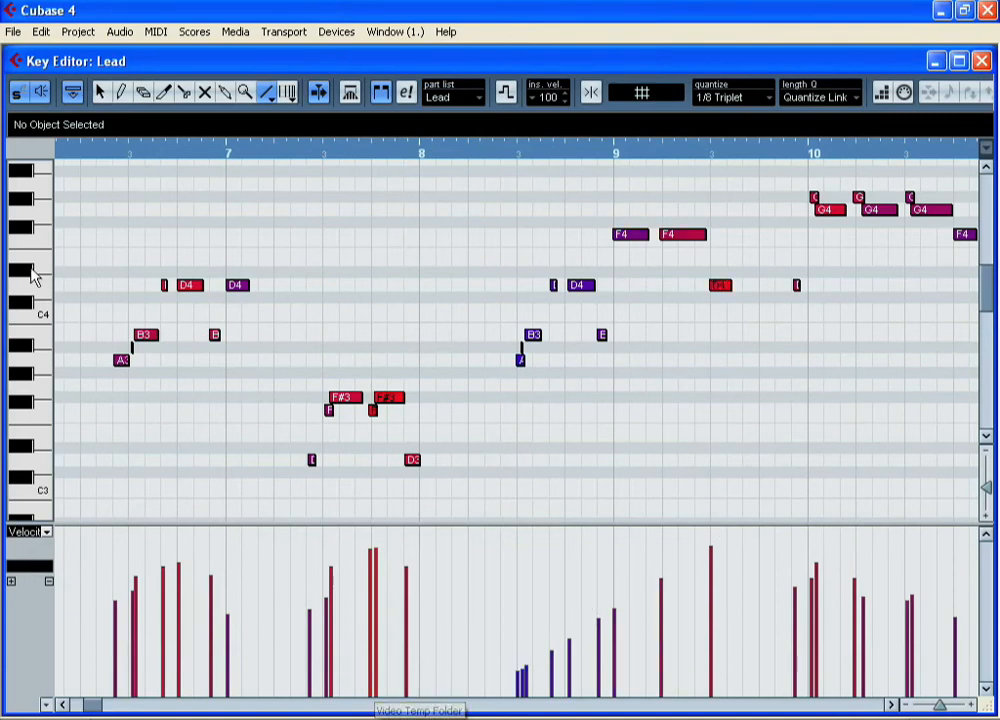
left_click(82, 156)
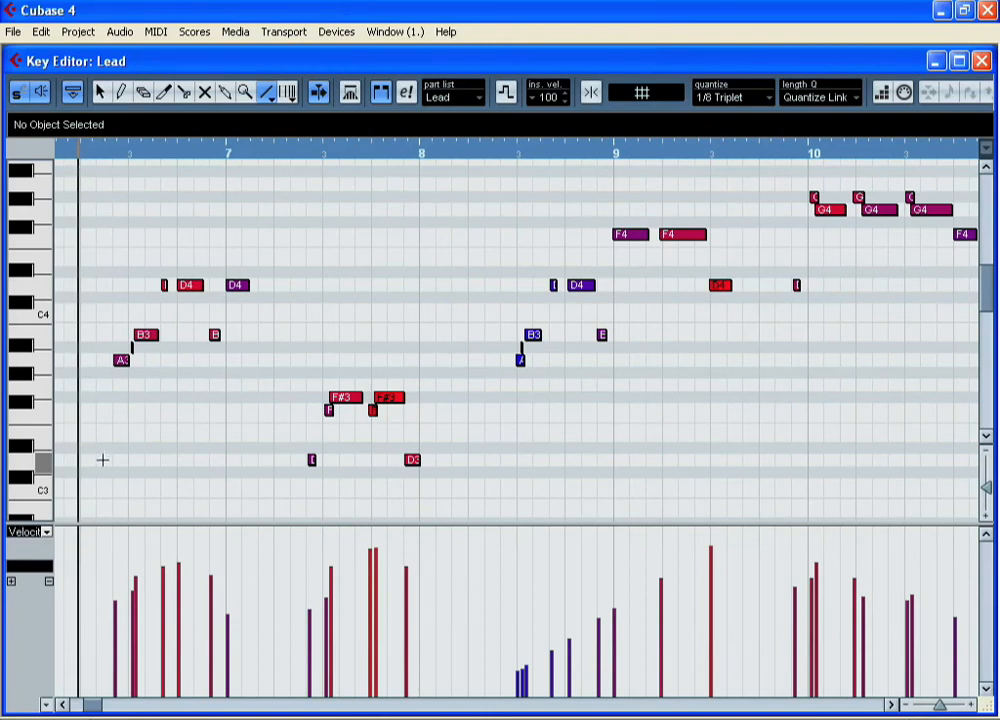
key("space")
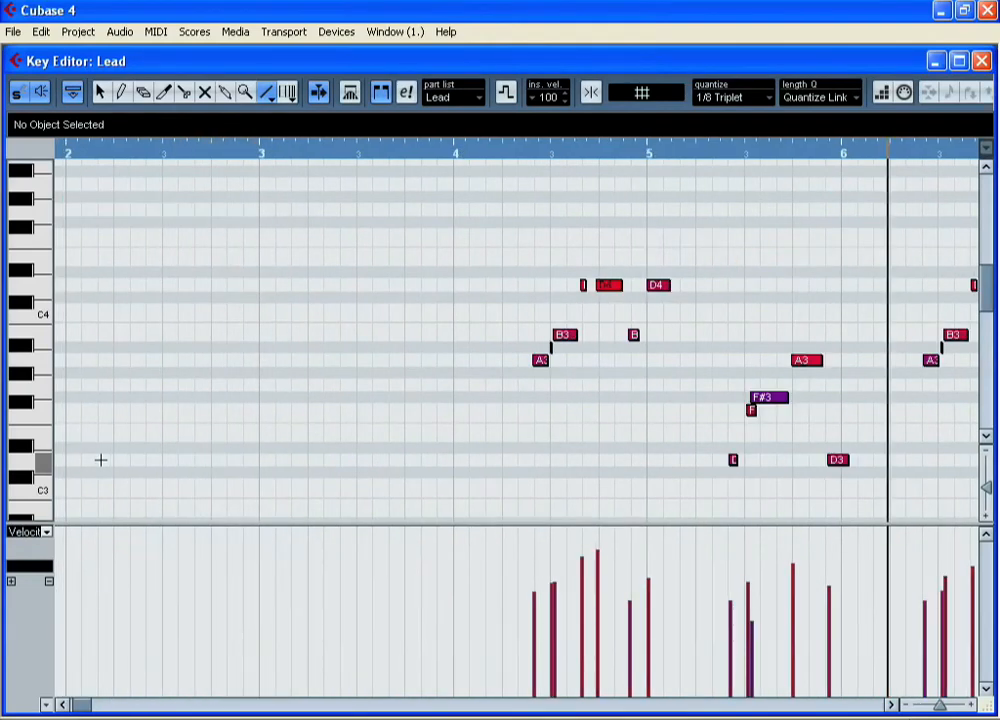
- Add a second controller lane set to CC 10 (Pan) and resize the lanes
left_click(11, 582)
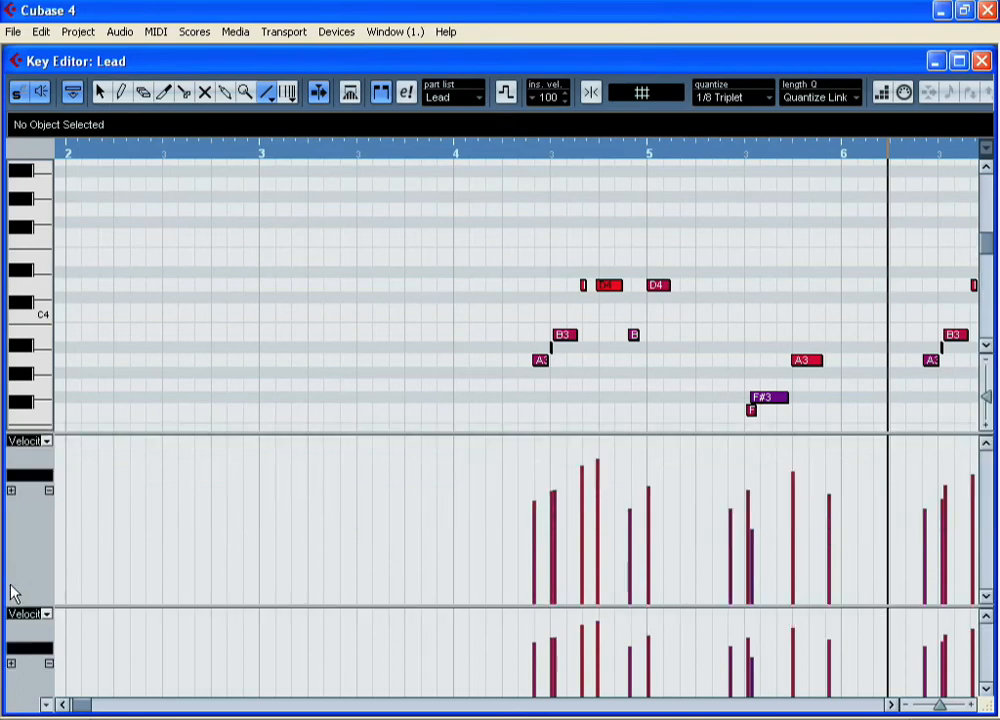
left_click(46, 614)
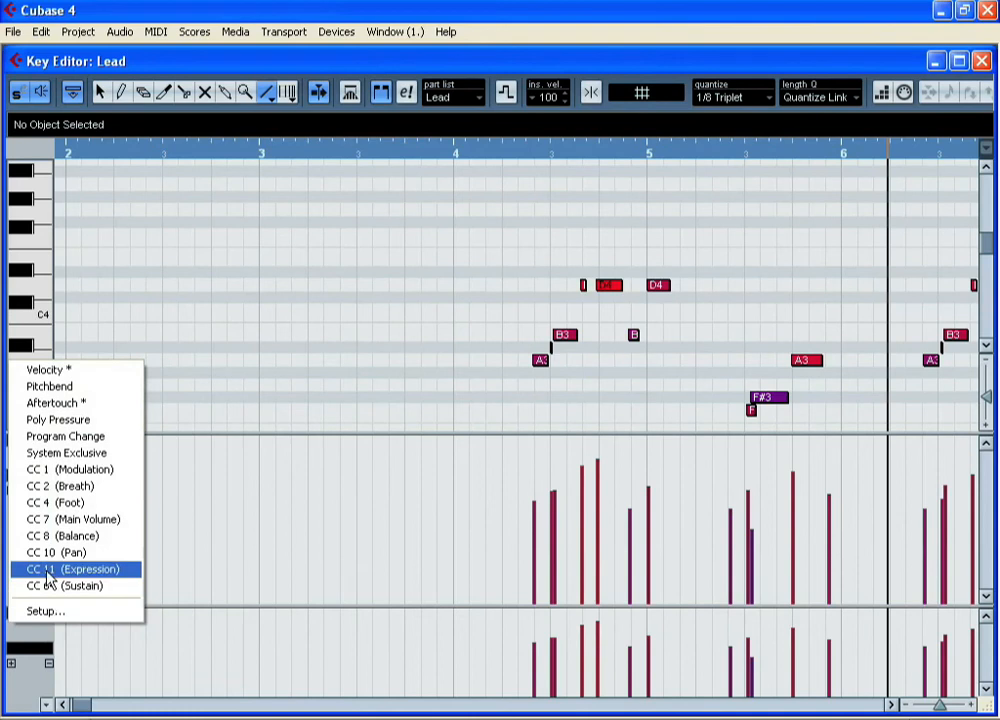
left_click(70, 552)
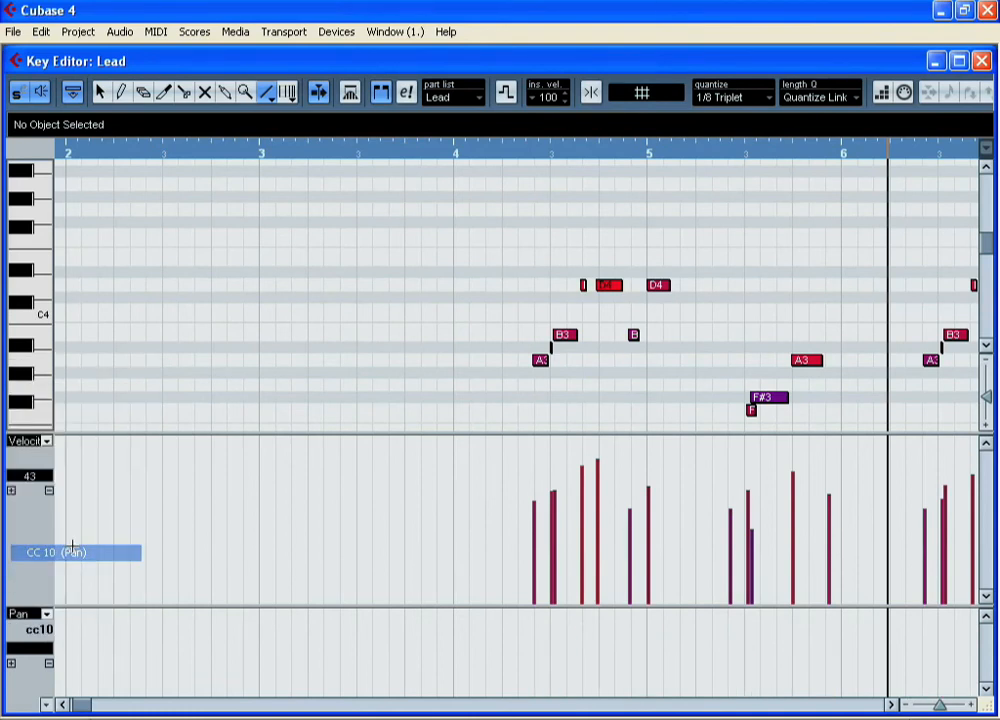
left_click_drag(160, 607, 158, 552)
left_click_drag(287, 387, 283, 438)
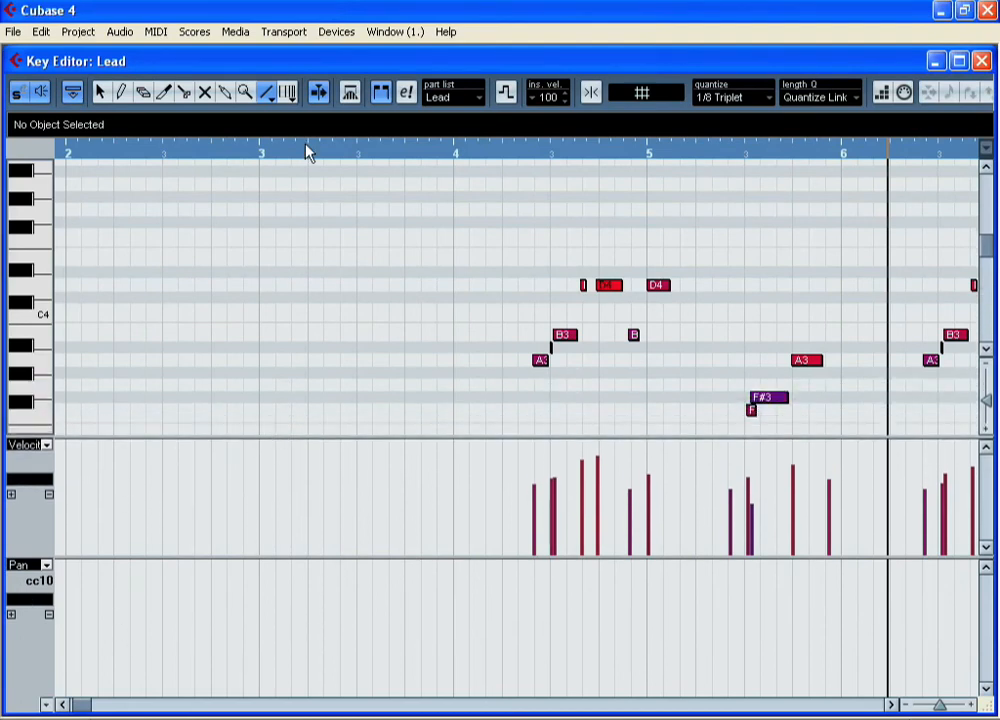
- Draw a pan sweep from hard left to hard right with the Line tool across bars 4 to 8
left_click(260, 96)
mouse_move(455, 695)
left_mouse_down()
mouse_move(955, 570)
mouse_move(895, 580)
mouse_move(891, 562)
left_mouse_up()
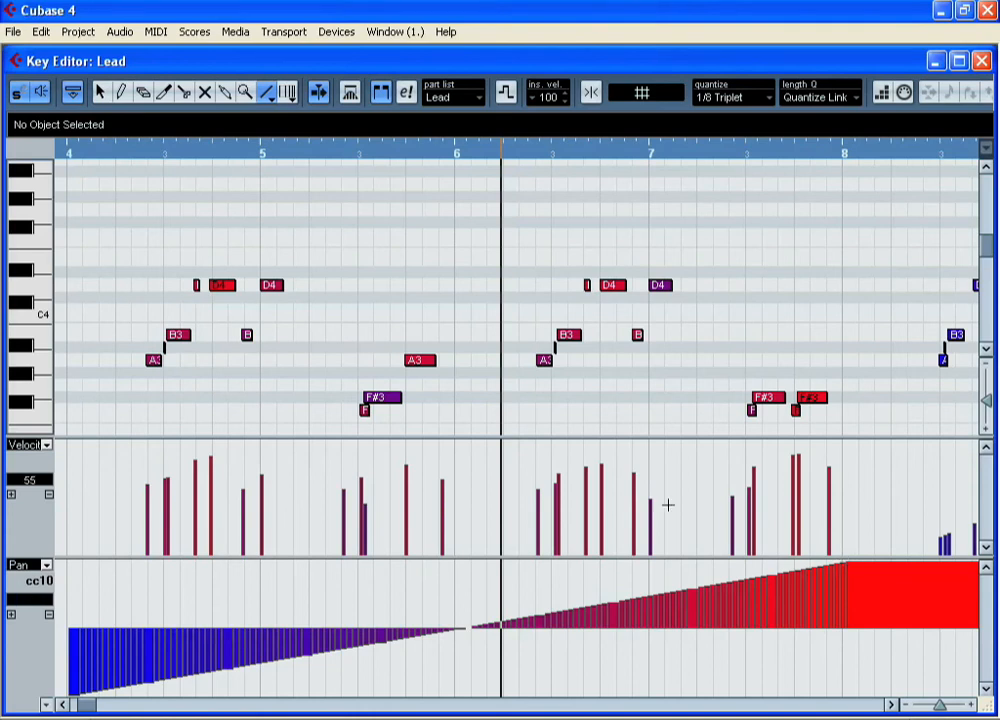
- Play back the pan sweep from bar 4 and close the Key Editor
left_click(72, 152)
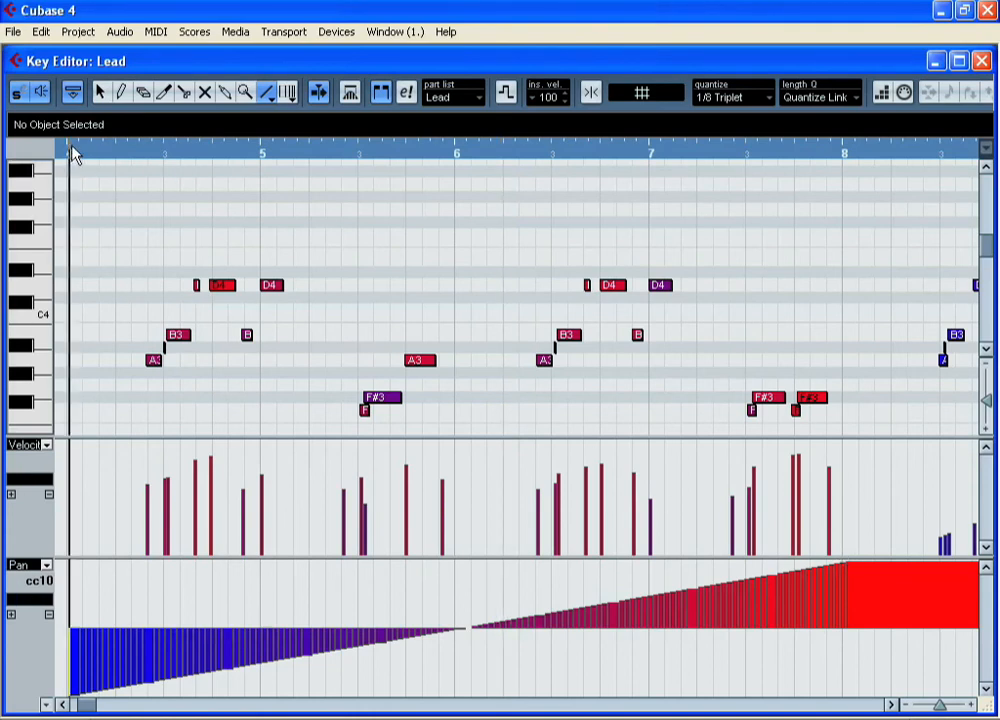
key("space")
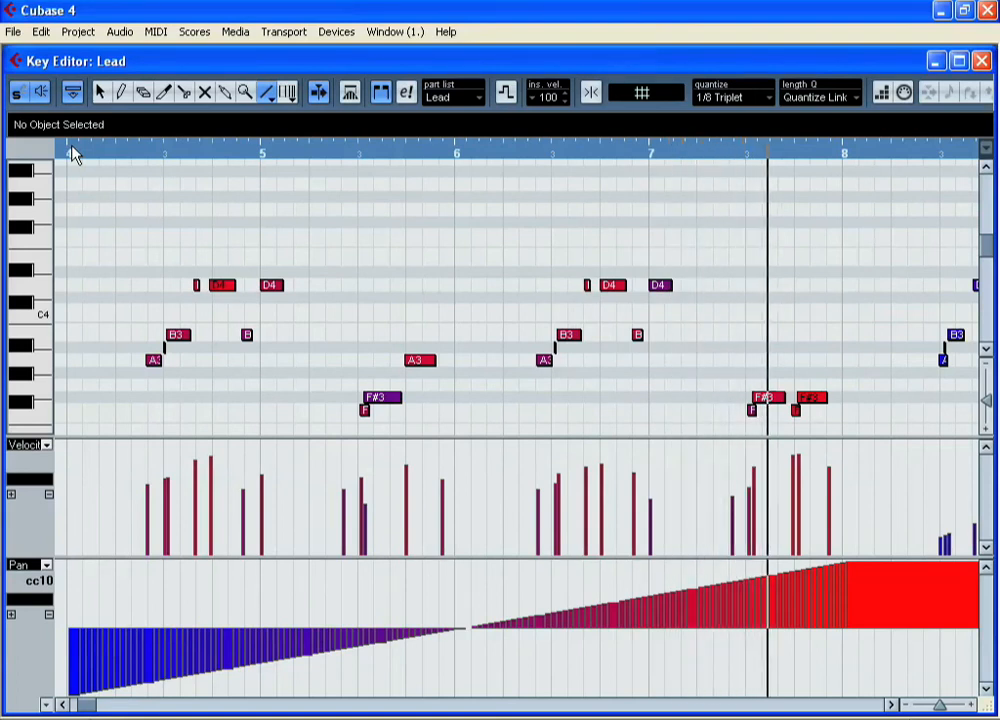
left_click(73, 153)
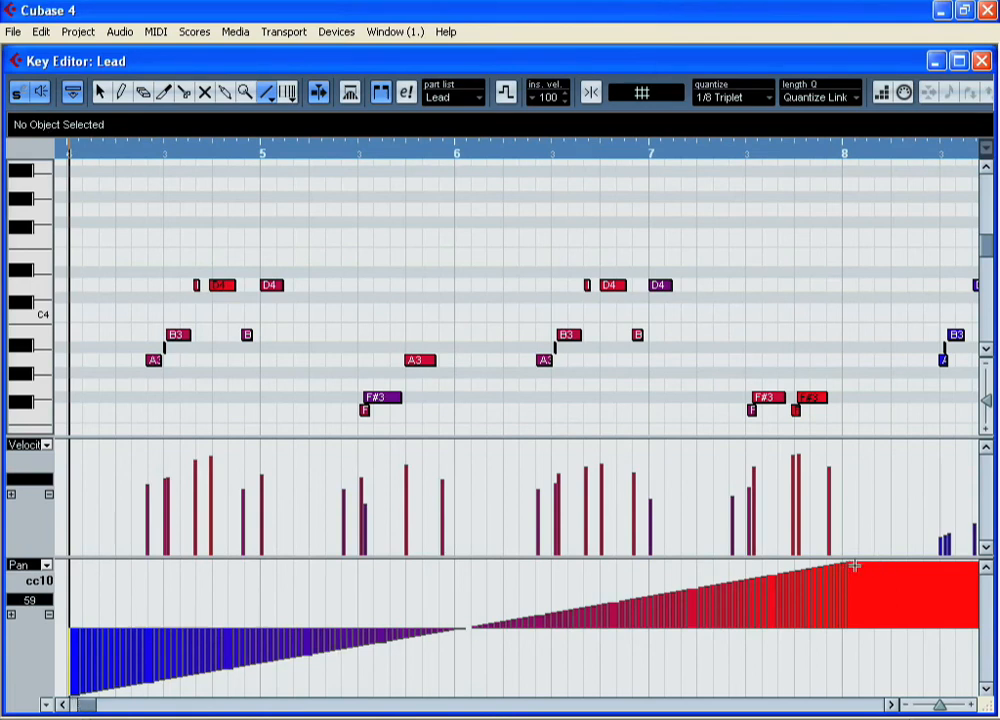
left_click(982, 61)
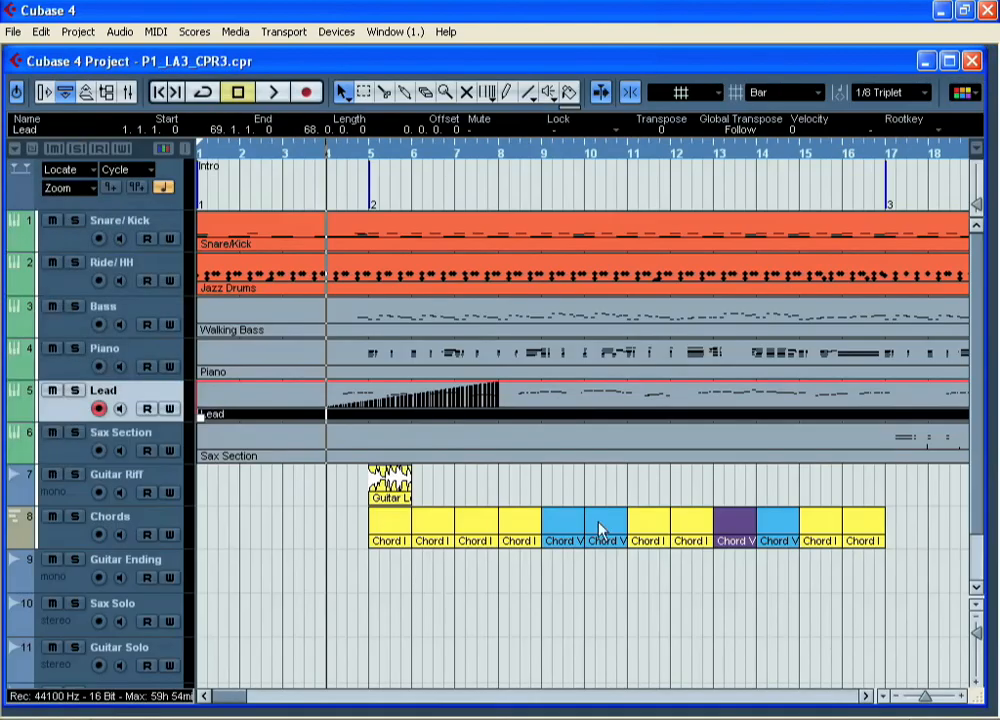
- Enlarge the Lead track to inspect its controller data, then restore its height
left_click_drag(145, 420, 147, 542)
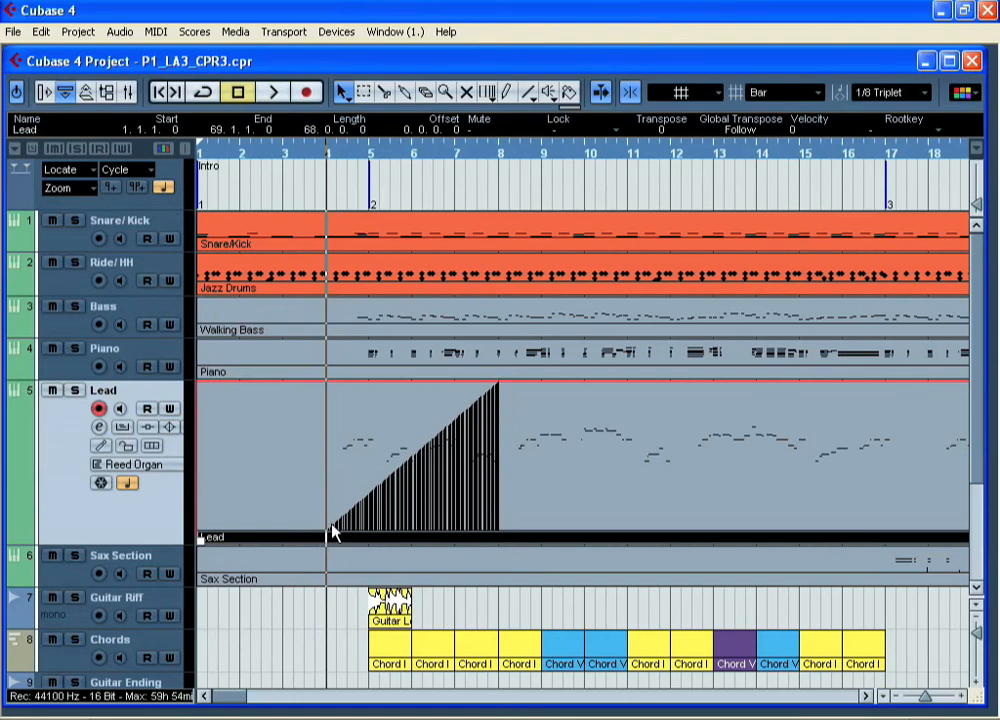
left_click_drag(161, 543, 164, 424)
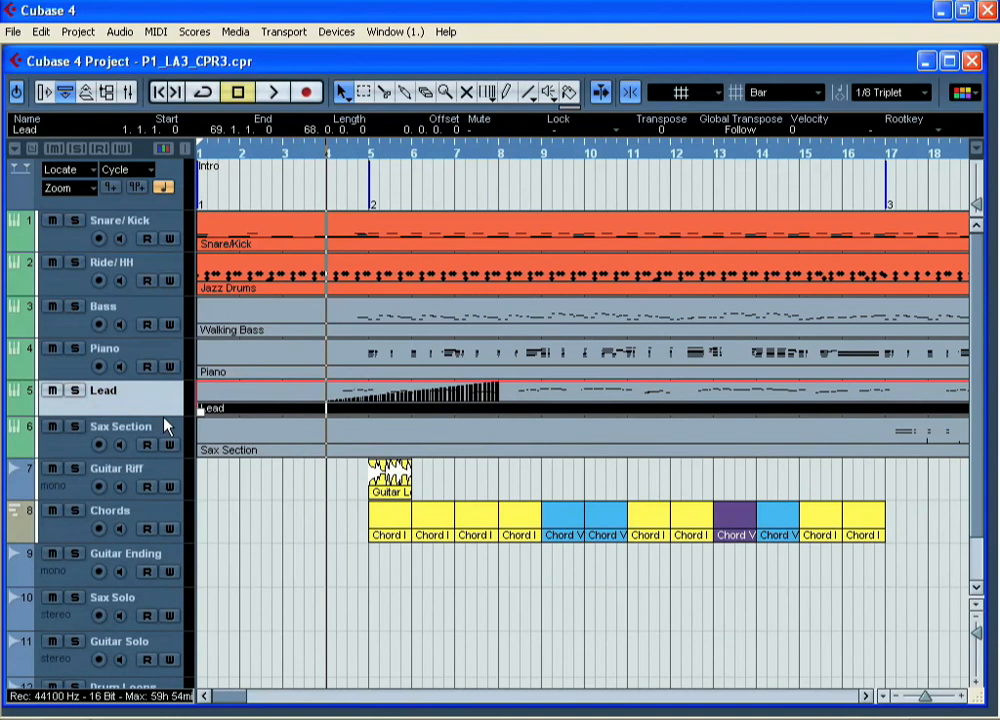
left_click(166, 420)
left_click_drag(167, 417, 166, 429)
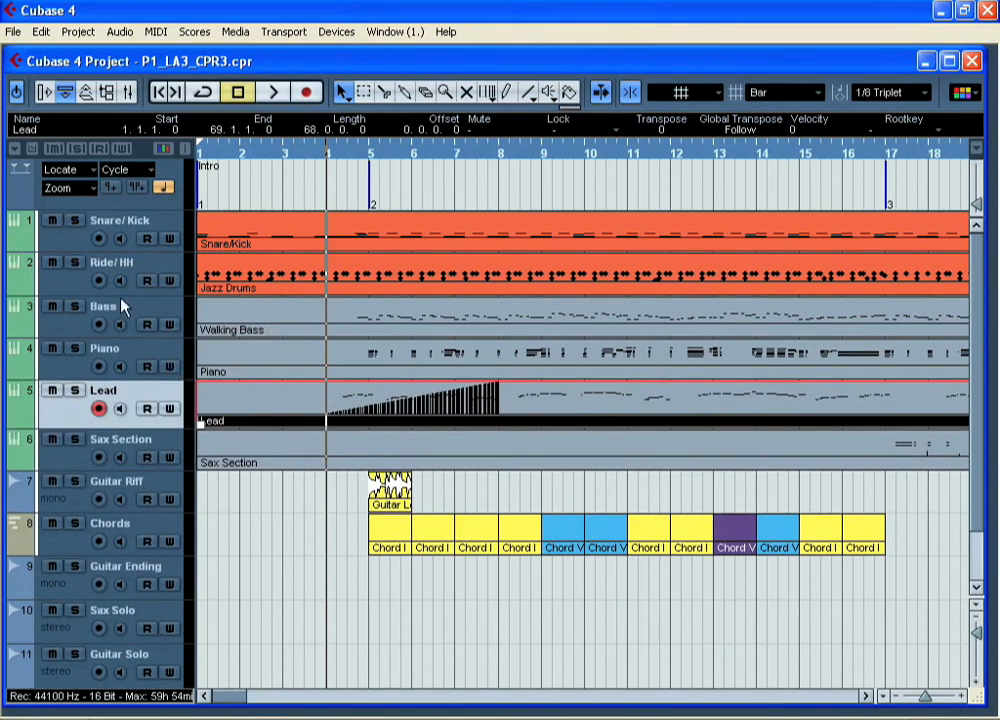
- Open the Jazz Drums part on the Ride/HH track in the Drum Editor
left_click(76, 288)
left_click(252, 284)
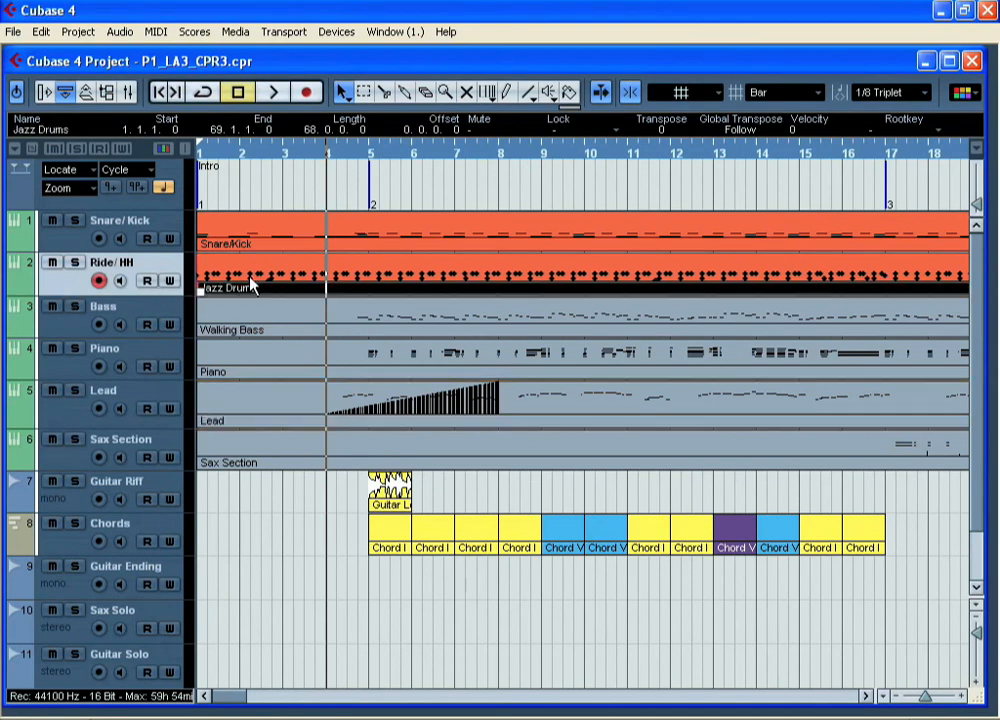
left_click(154, 31)
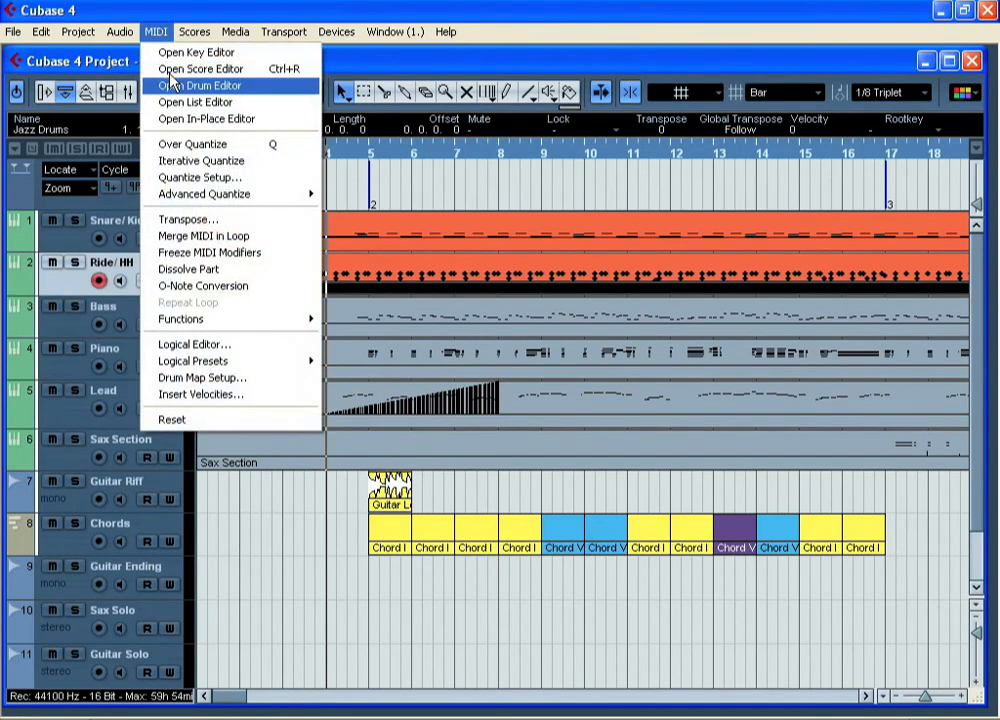
left_click(174, 85)
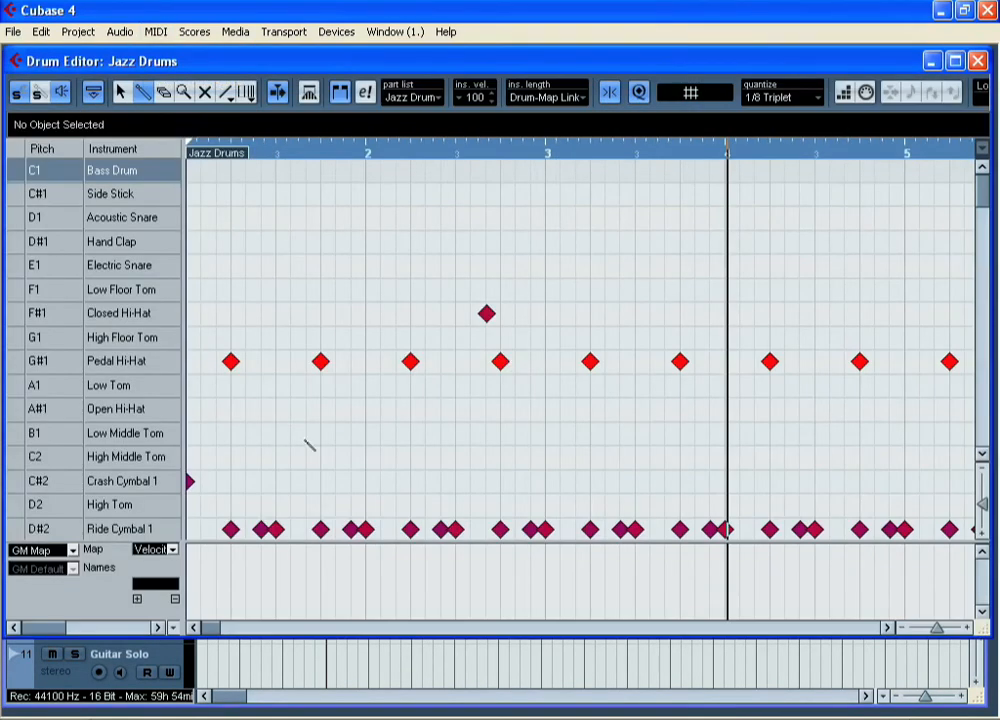
- Draw varied velocities for the Ride Cymbal 1 notes across bars 1 to 5 and play the part back
left_click_drag(384, 640, 384, 710)
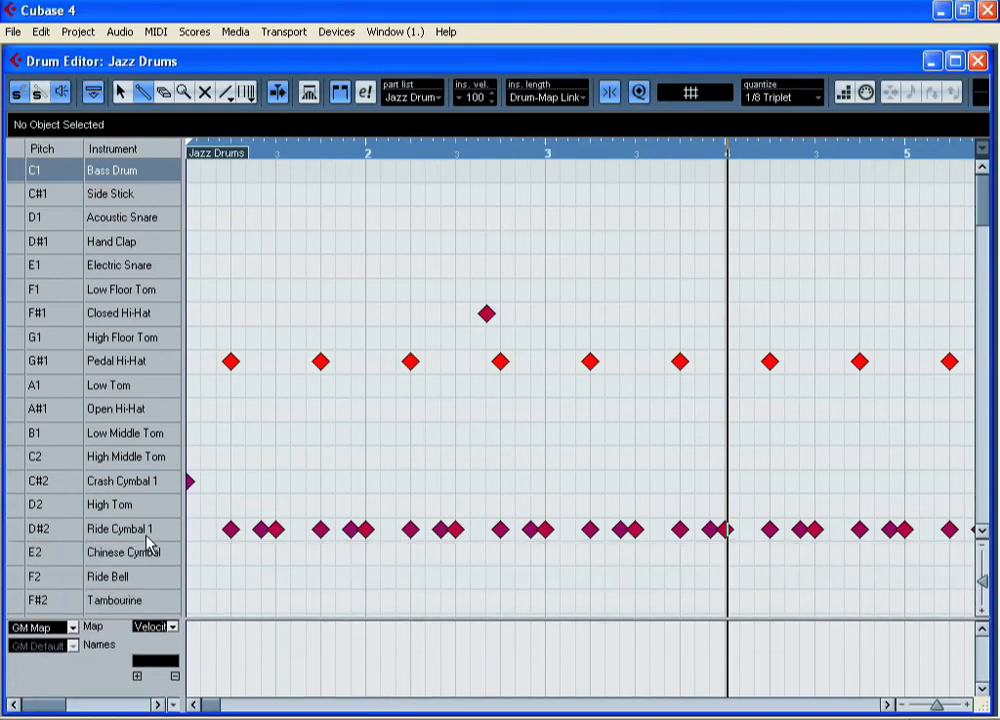
left_click(74, 535)
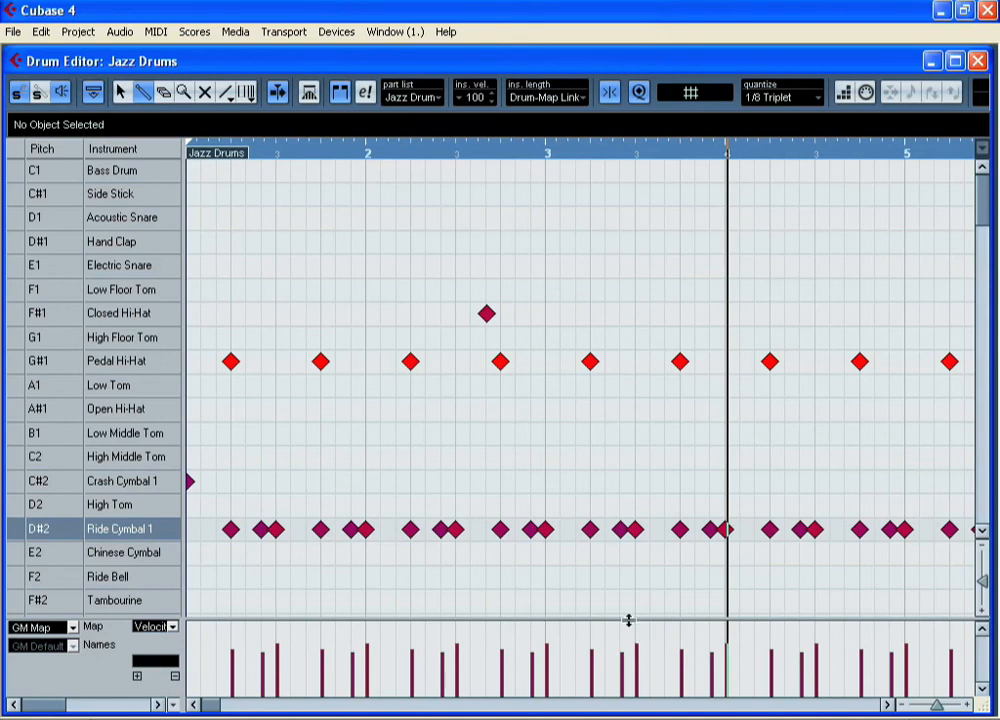
left_click_drag(628, 620, 627, 565)
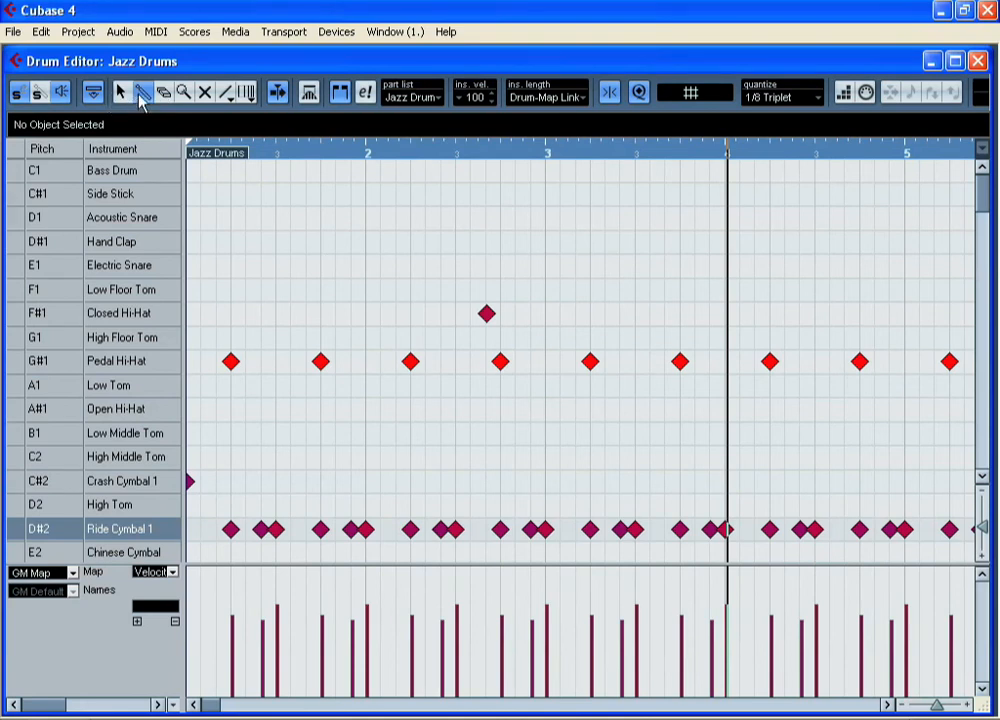
mouse_move(232, 660)
left_mouse_down()
mouse_move(256, 631)
mouse_move(305, 642)
mouse_move(384, 557)
mouse_move(413, 669)
mouse_move(475, 540)
mouse_move(489, 667)
mouse_move(509, 641)
mouse_move(533, 562)
mouse_move(640, 670)
mouse_move(681, 594)
mouse_move(779, 710)
mouse_move(802, 592)
mouse_move(903, 670)
mouse_move(911, 642)
mouse_move(975, 580)
left_mouse_up()
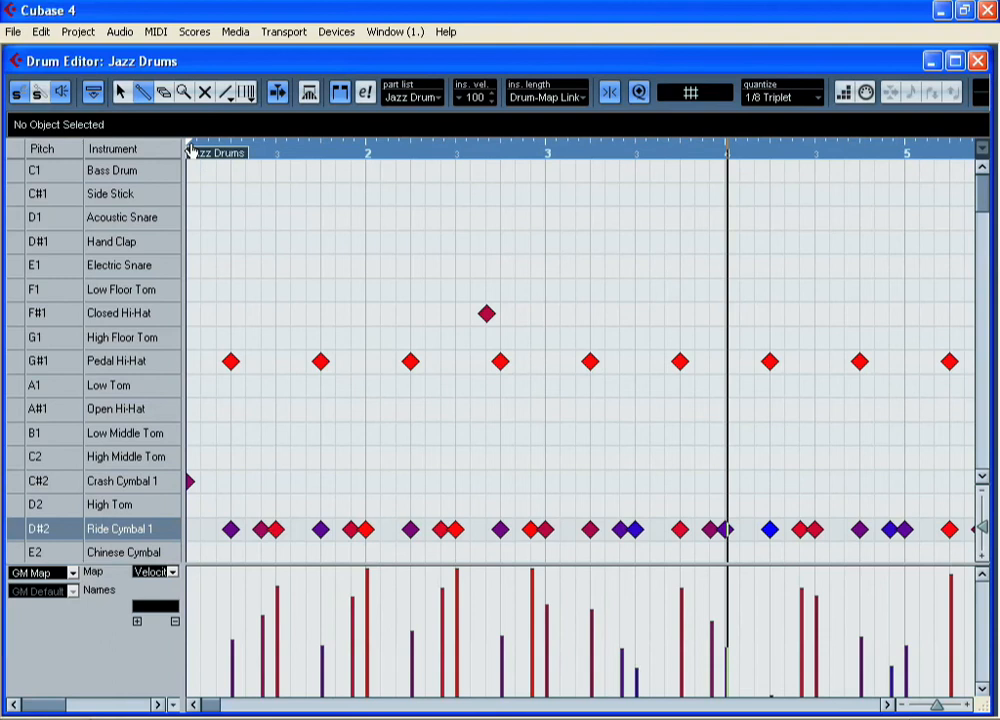
left_click(246, 152)
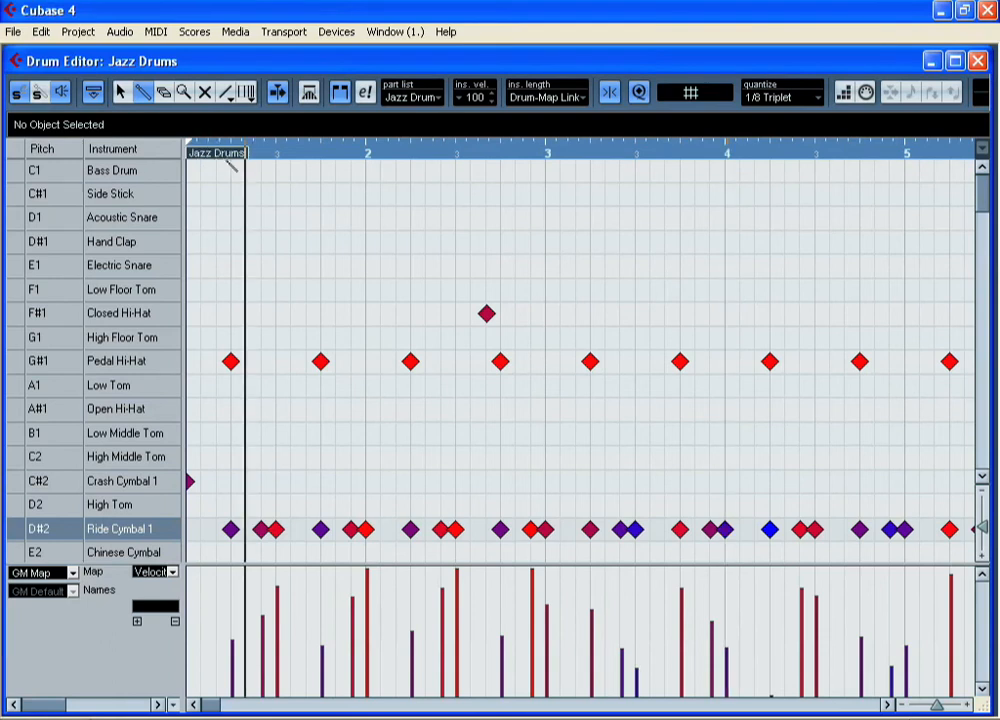
key("space")
- Draw alternating low and high velocities for the Pedal Hi-Hat notes across bars 1 to 5
left_click(69, 372)
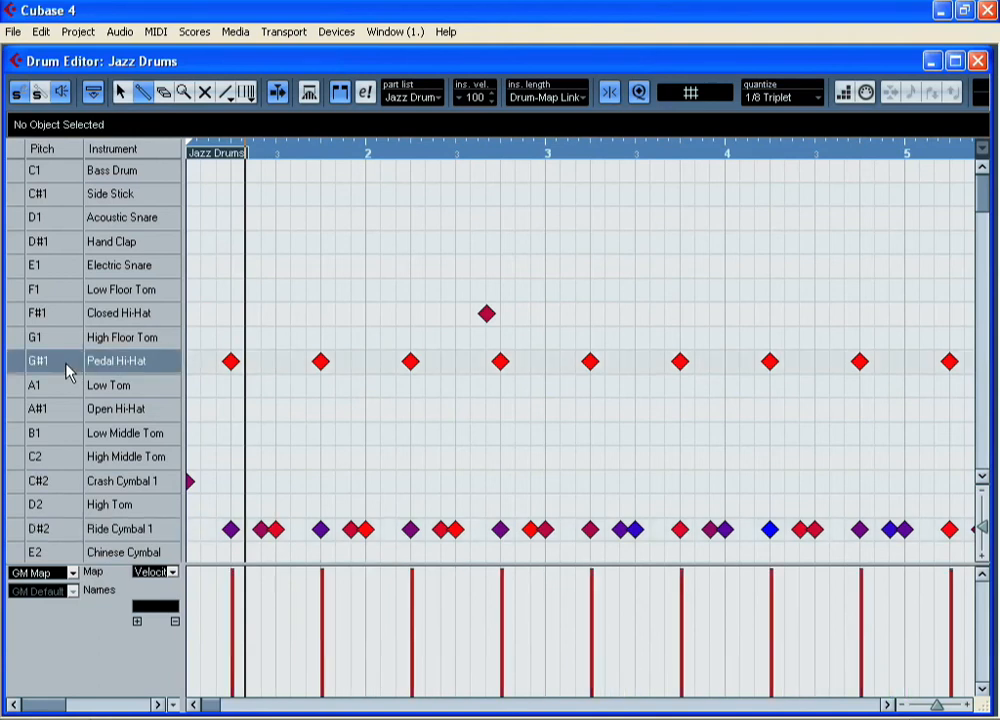
left_click_drag(231, 643, 330, 592)
mouse_move(418, 650)
left_mouse_down()
mouse_move(513, 586)
mouse_move(594, 631)
mouse_move(622, 632)
mouse_move(687, 591)
mouse_move(781, 631)
mouse_move(862, 617)
mouse_move(868, 583)
left_mouse_up()
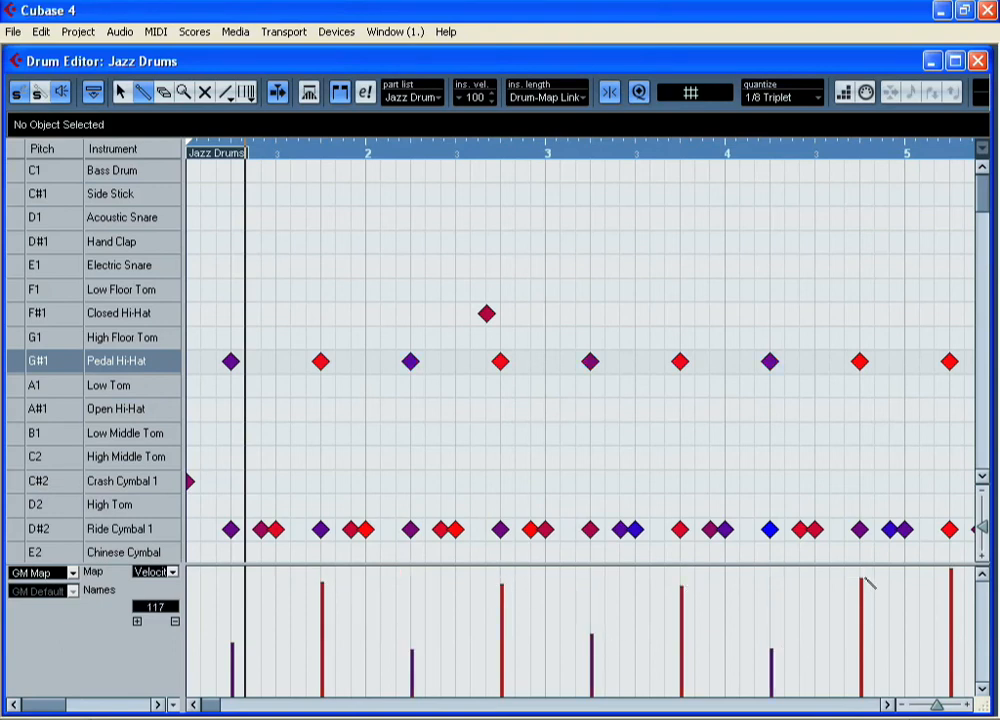
- Lower the velocity of the final Pedal Hi-Hat note and play the part back from its start
left_click(958, 654)
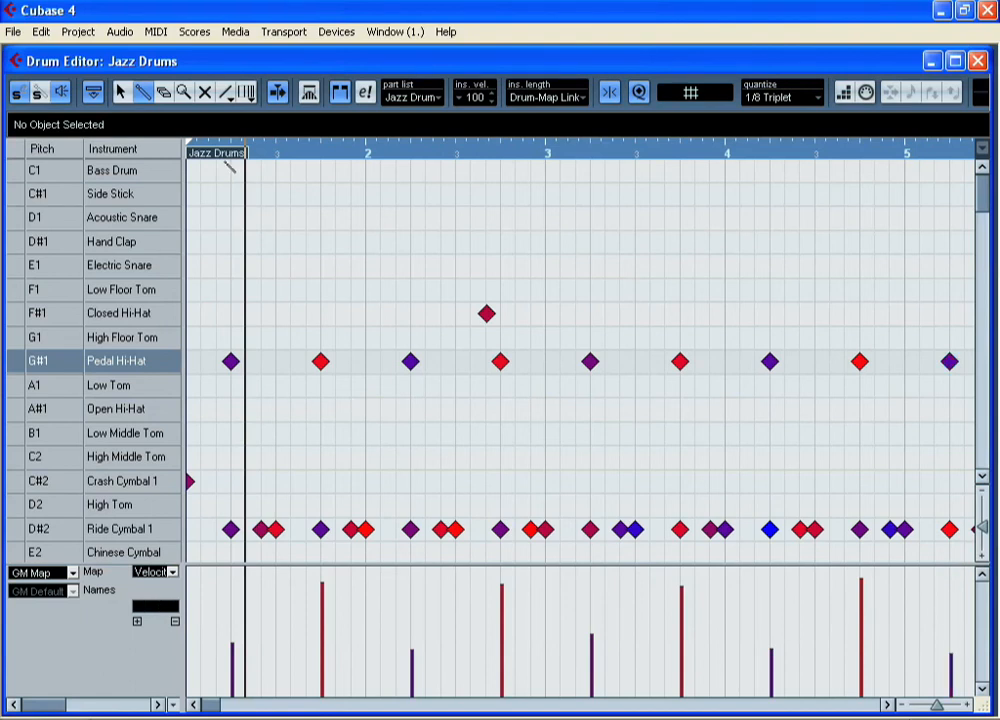
left_click_drag(207, 149, 187, 146)
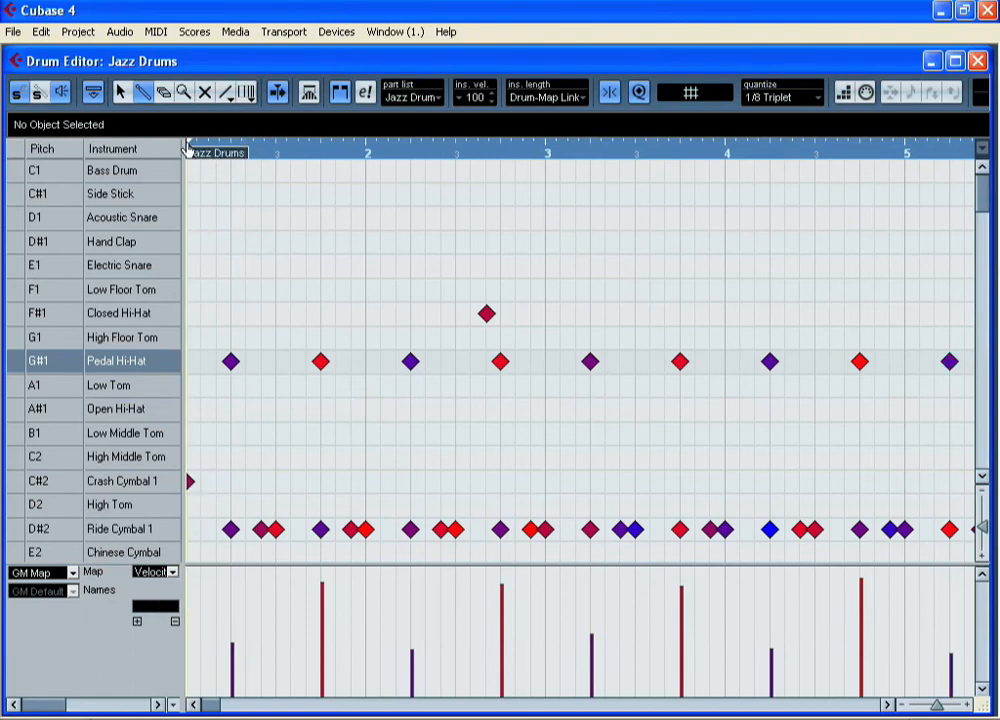
key("space")
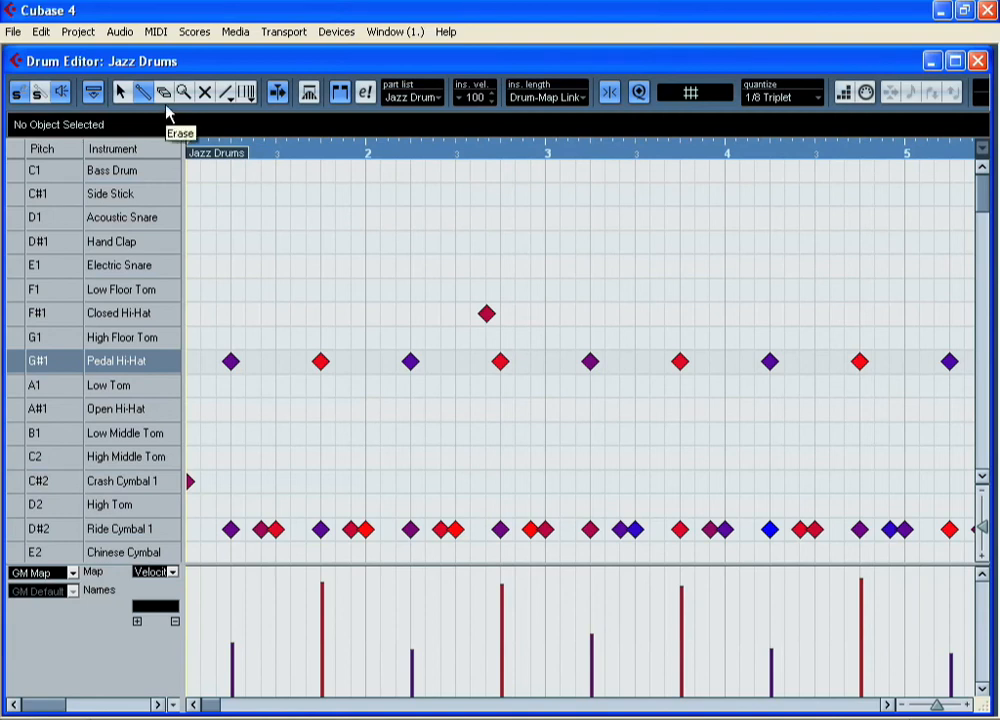
- Close the Drum Editor and open the Lead part in the List Editor
left_click(168, 101)
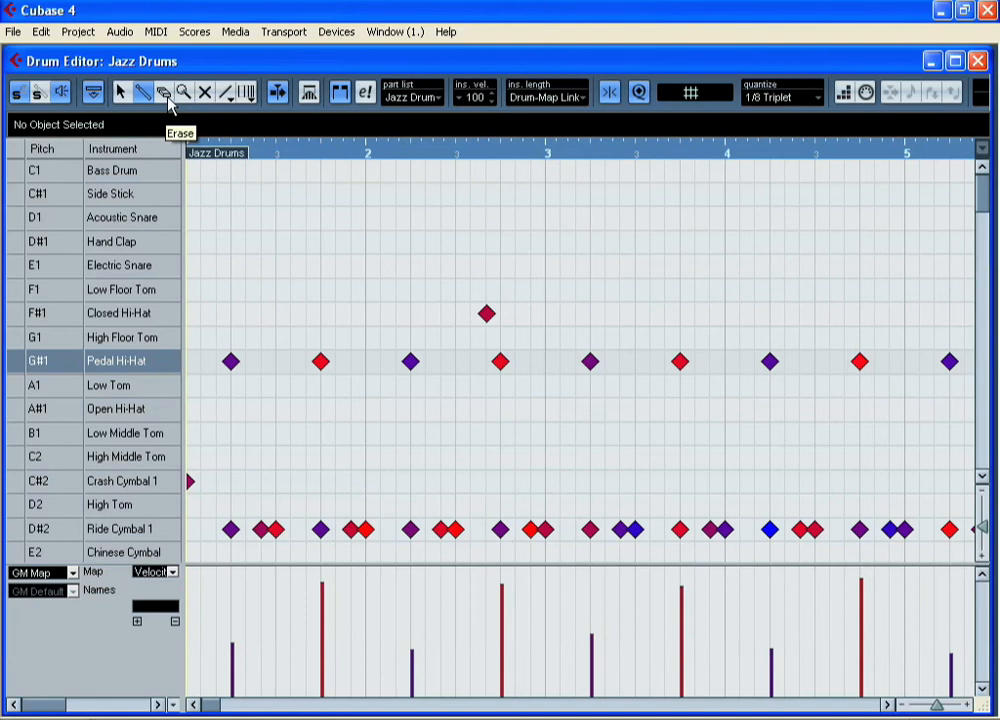
left_click(977, 62)
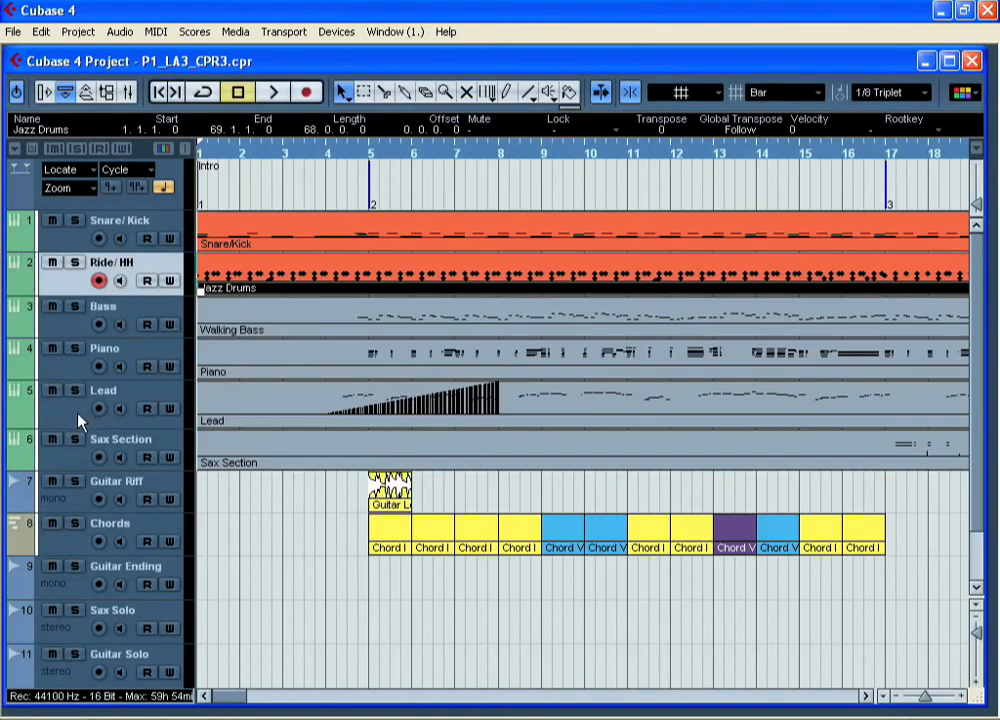
left_click(442, 414)
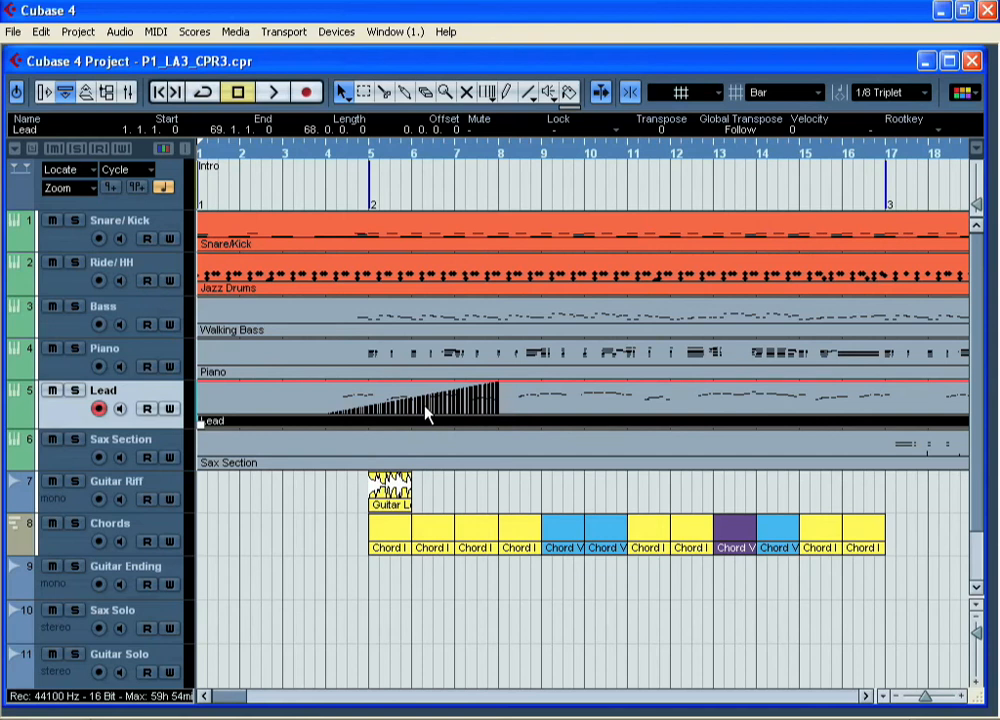
left_click(156, 31)
left_click(184, 108)
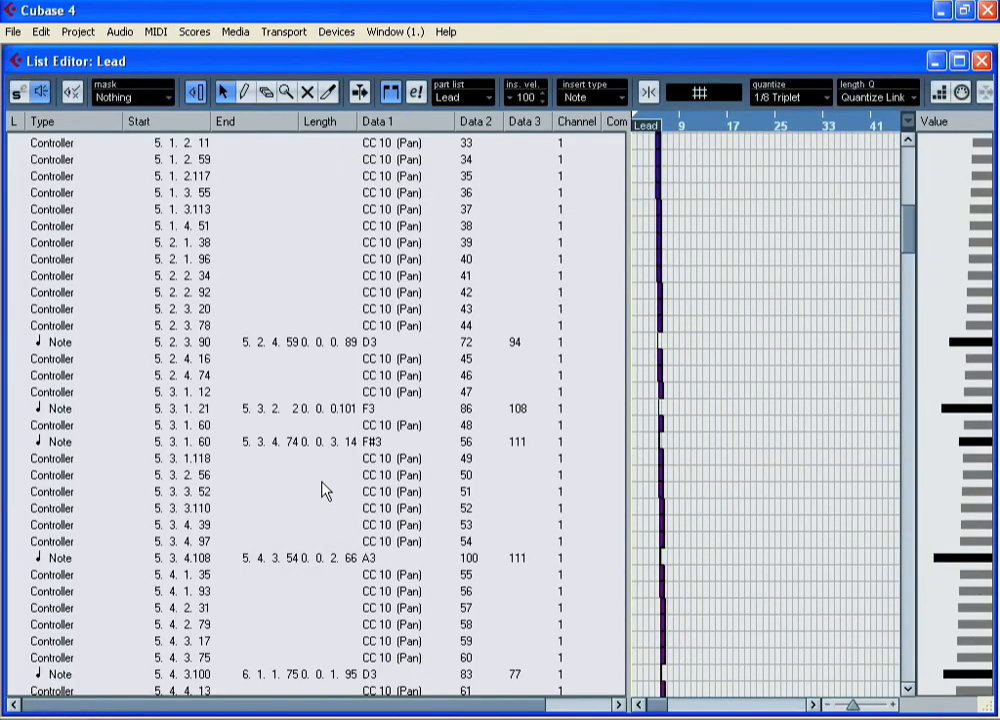
- Examine the Lead part's CC 10 pan events from the top of the list, then close the List Editor
scroll(67, 152, "up", 7)
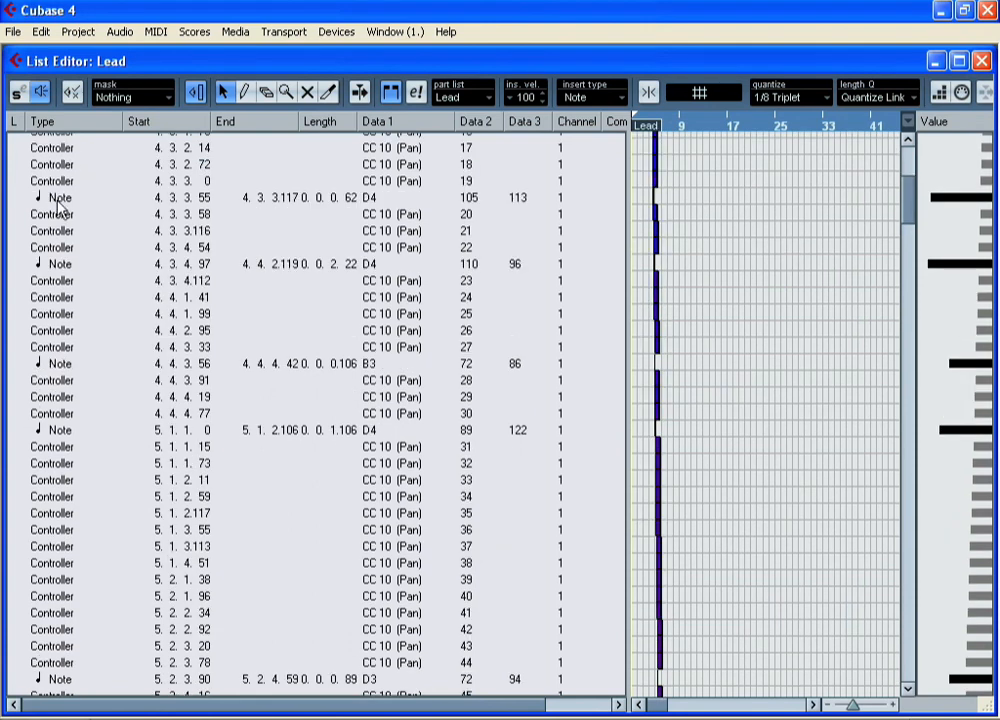
scroll(60, 200, "up", 7)
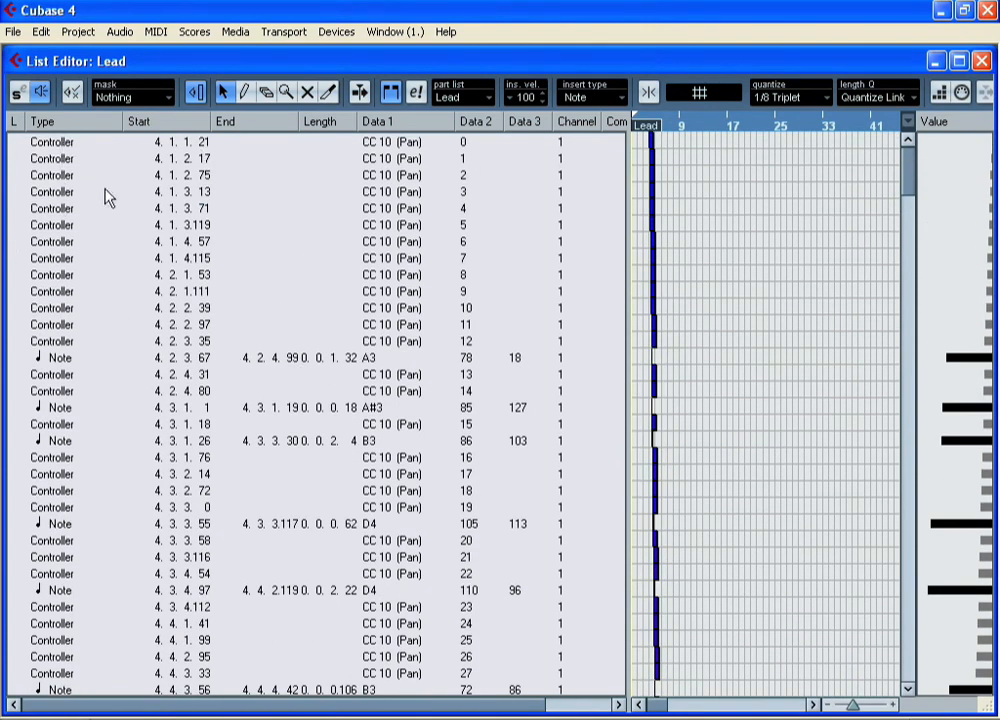
left_click(65, 142)
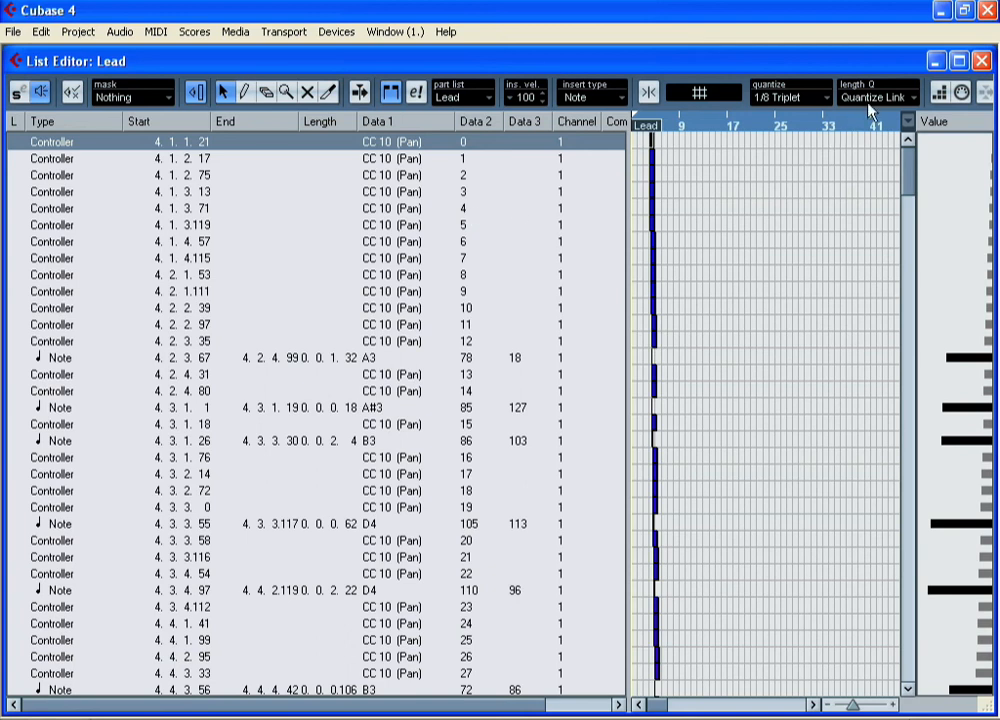
left_click(982, 61)
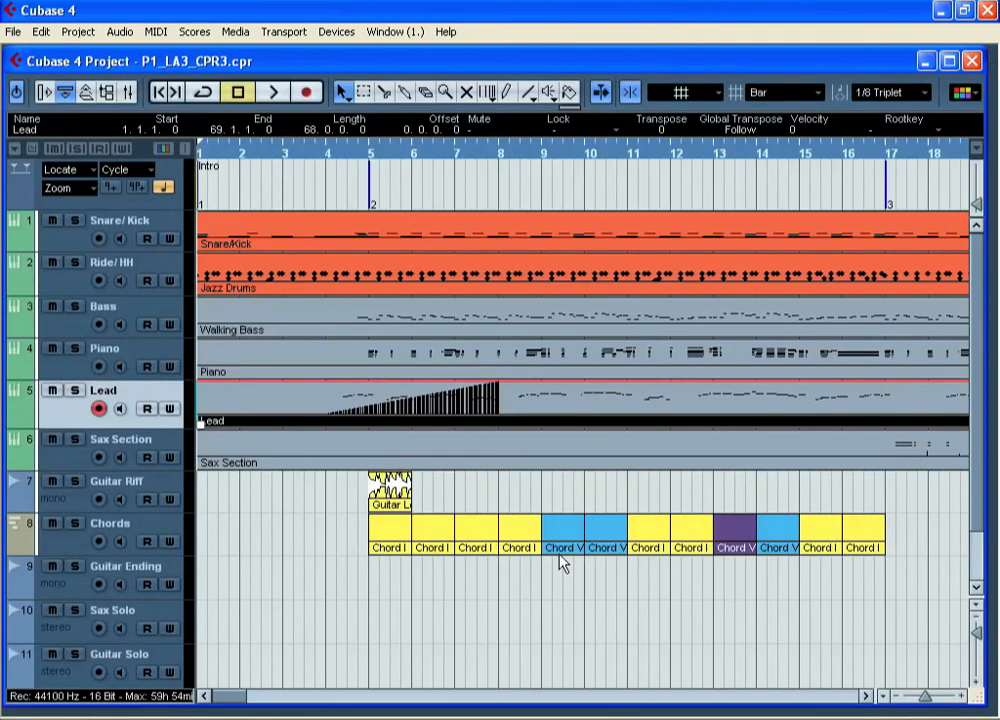